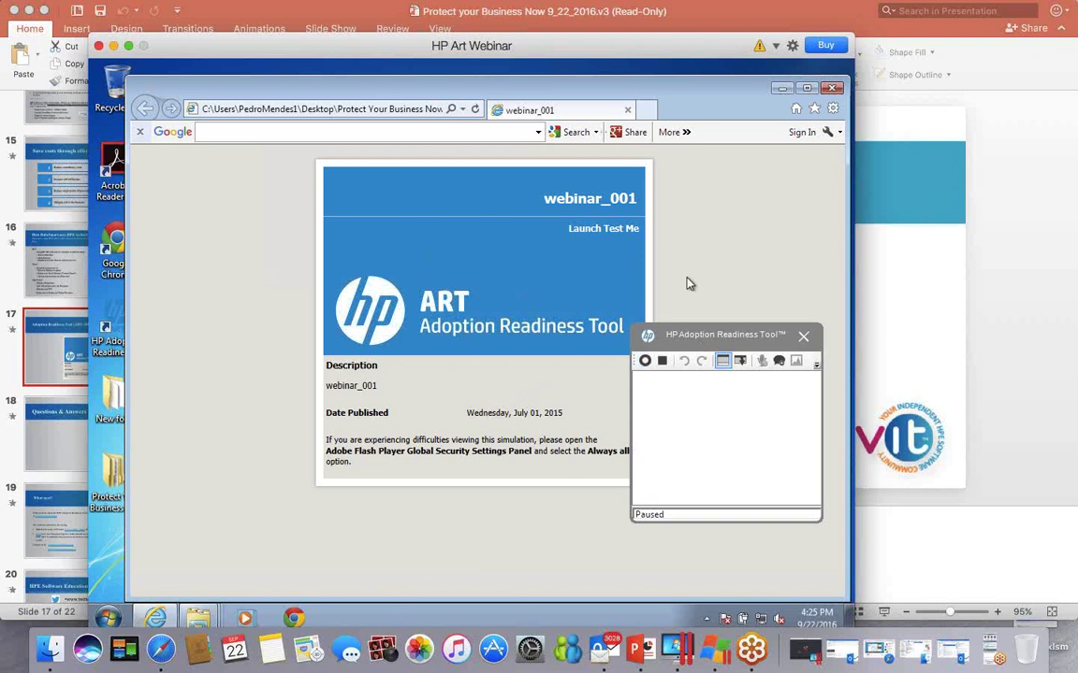
Close the recorder panel, launch the webinar_001 Test Me with blocked content allowed, and minimize the editor.
left_click_drag(710, 345, 727, 480)
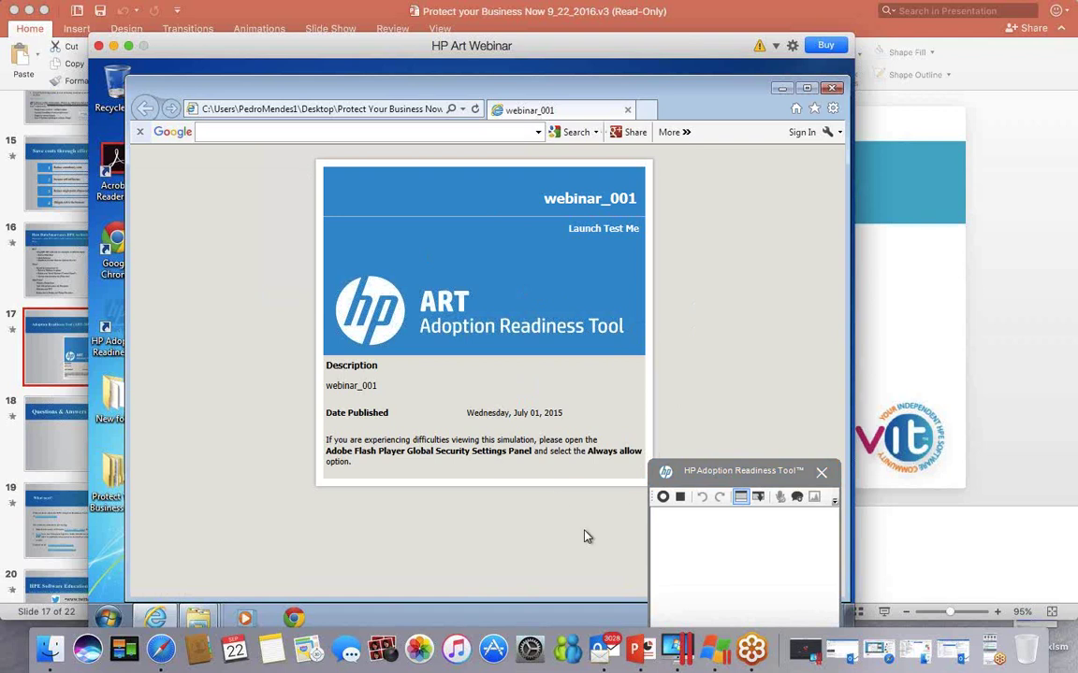
left_click(822, 475)
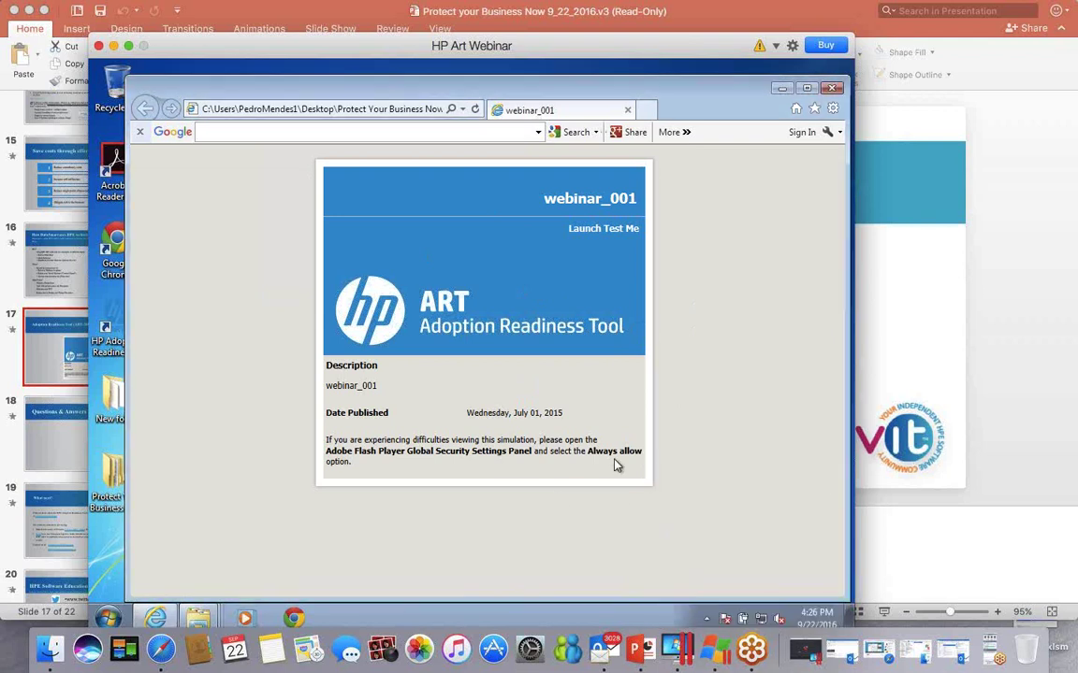
left_click(601, 230)
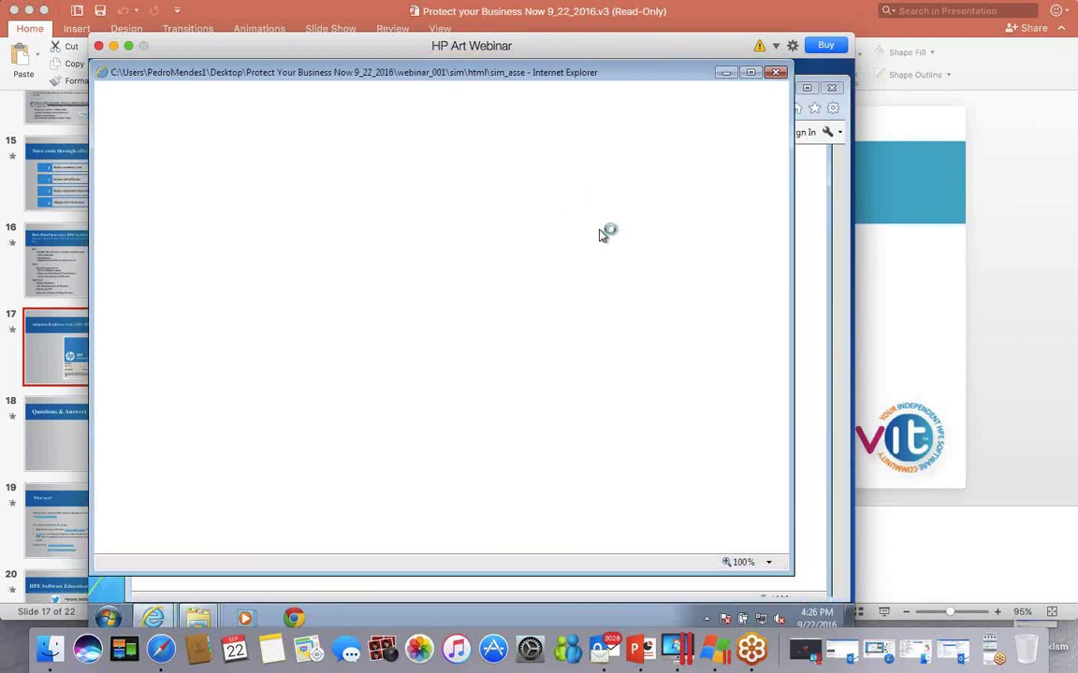
left_click(629, 554)
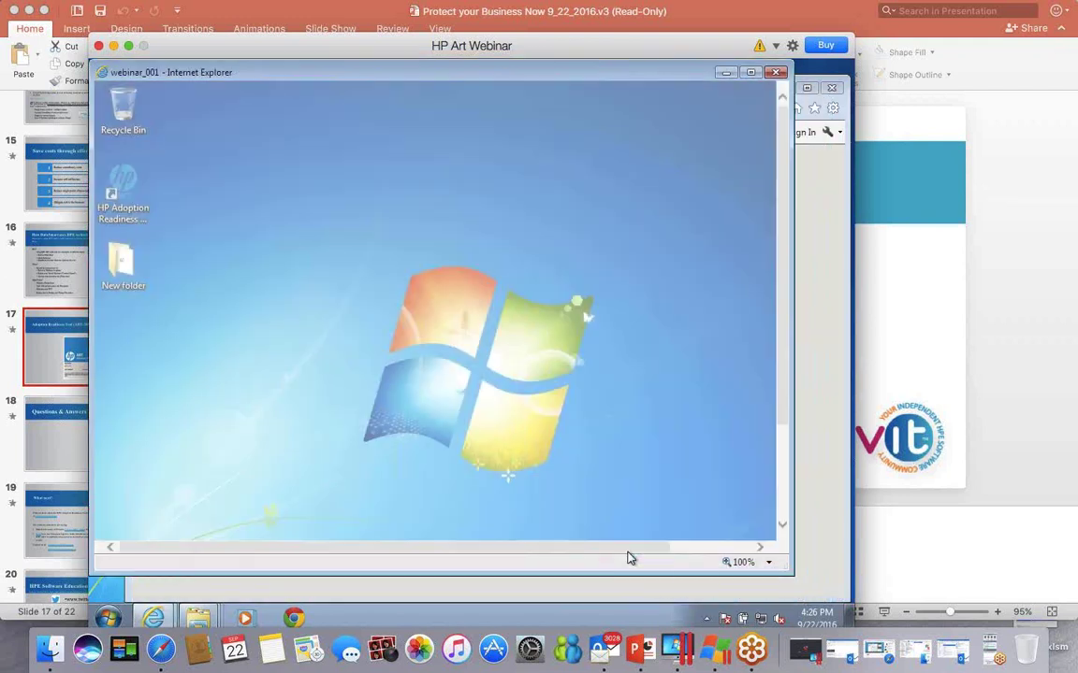
left_click_drag(777, 385, 637, 556)
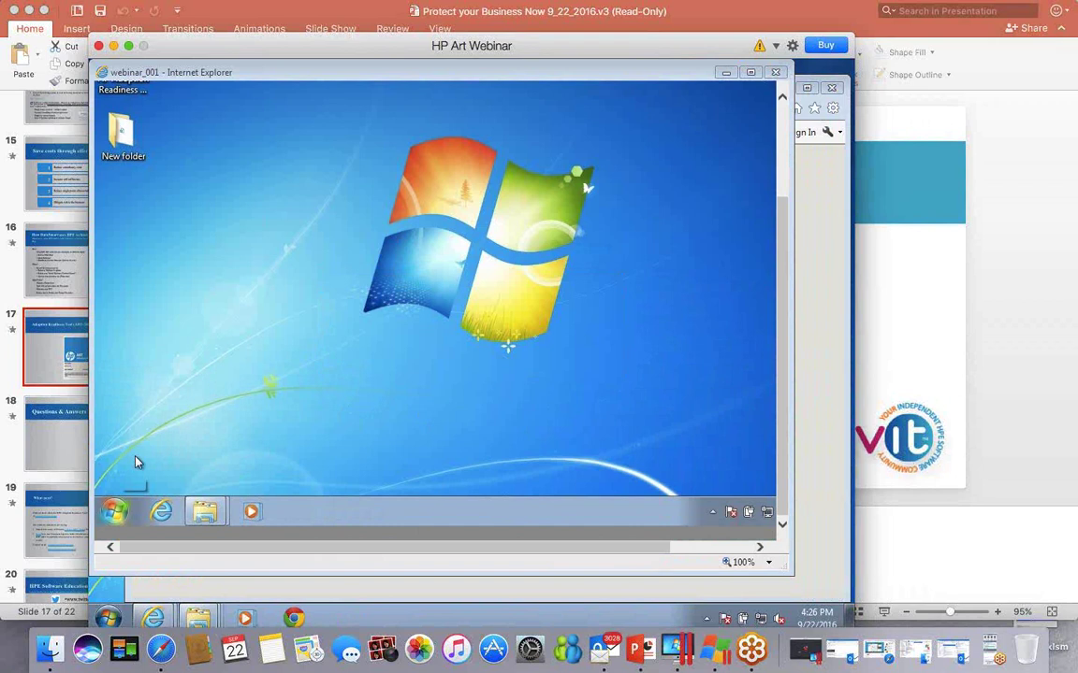
left_click(115, 511)
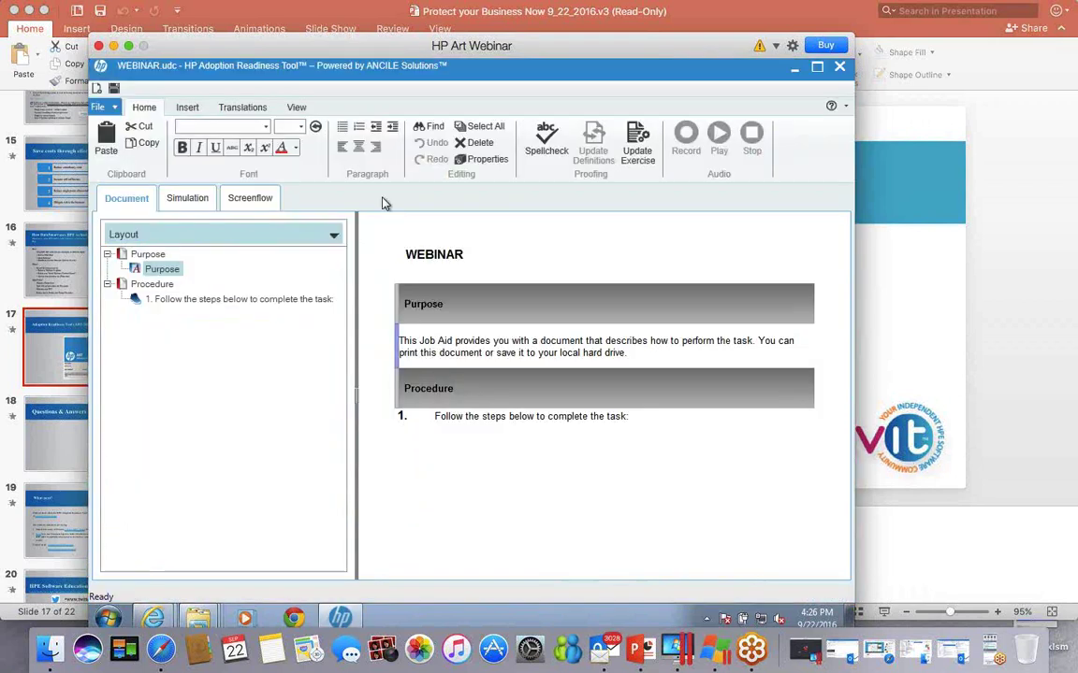
left_click(792, 68)
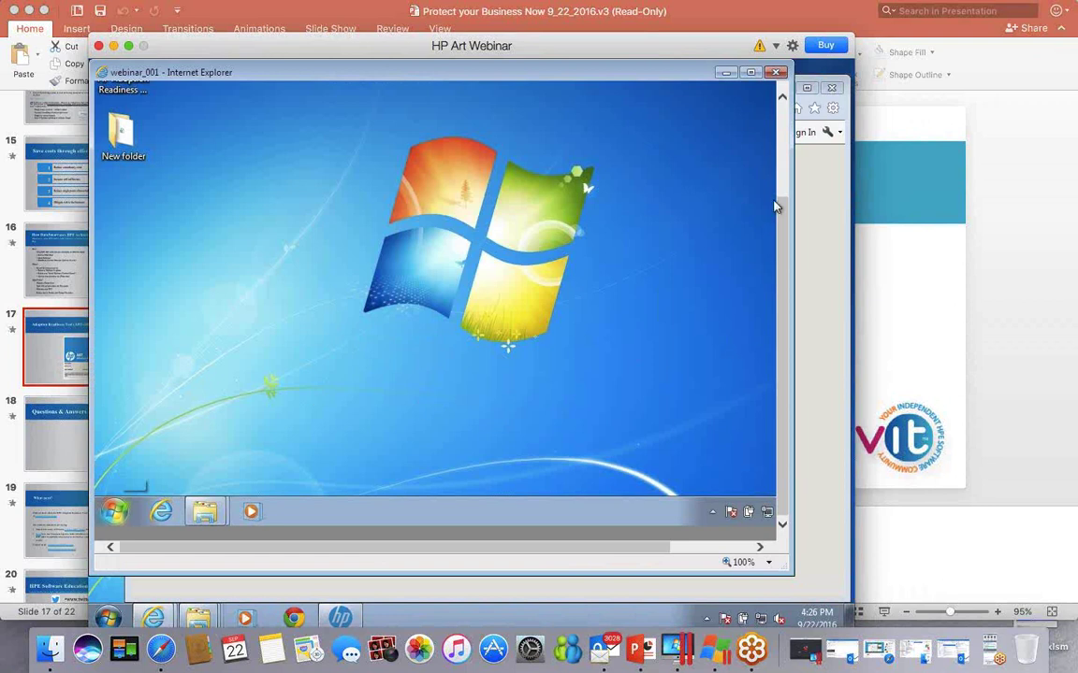
In the simulated Start menu, answer Calculator, accept assistance, then launch Paint.
left_click(115, 511)
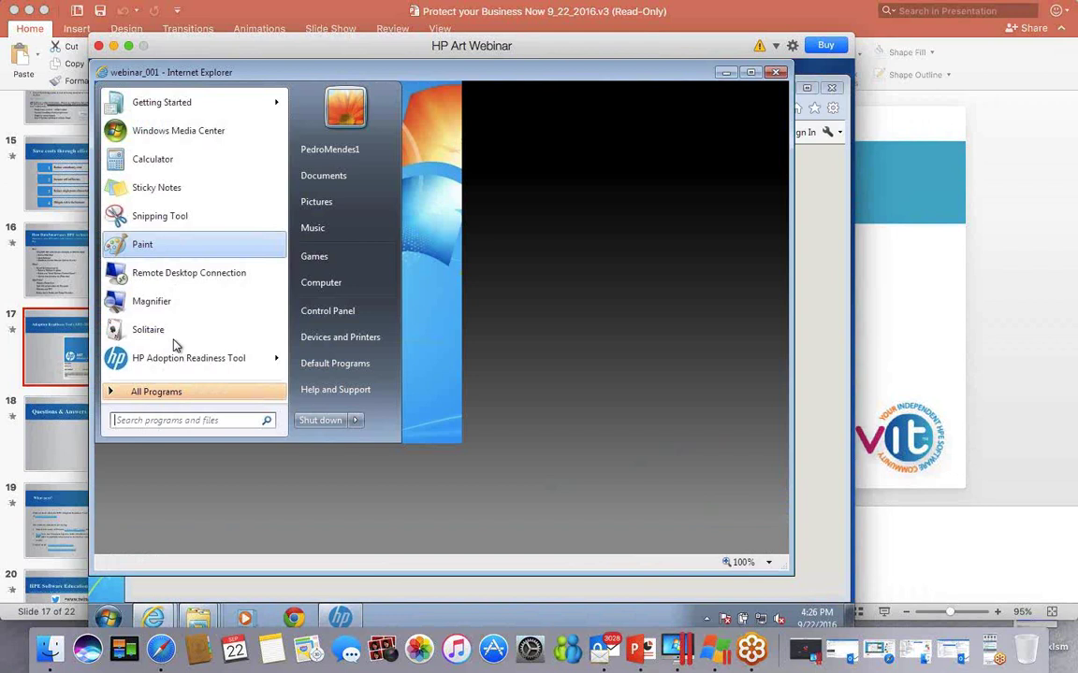
left_click(149, 166)
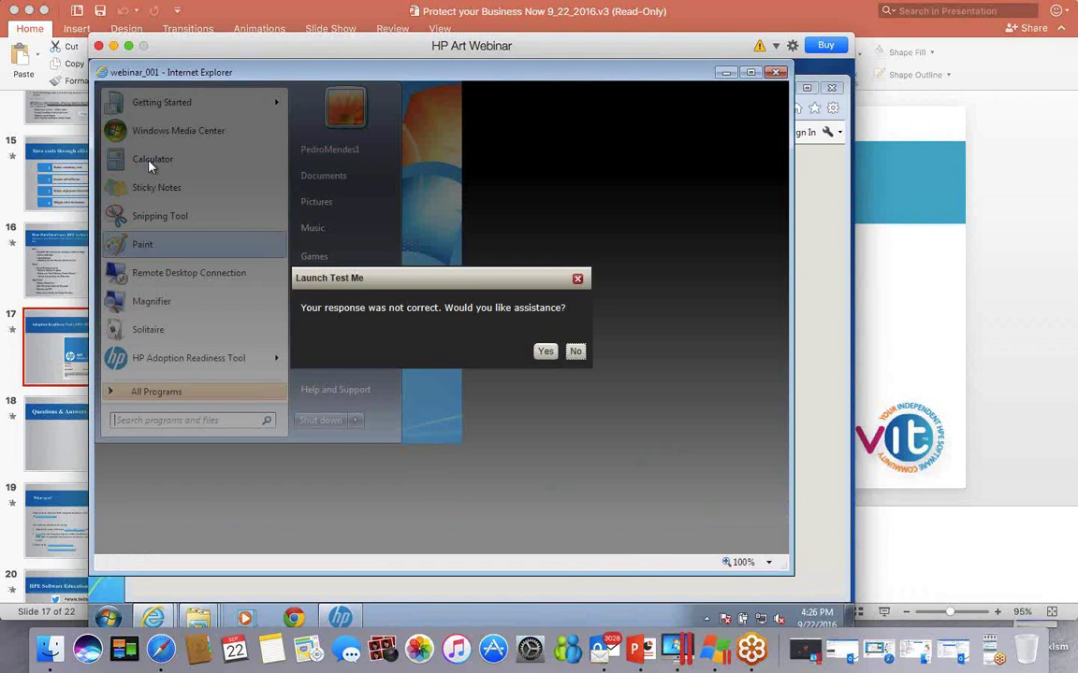
left_click(546, 351)
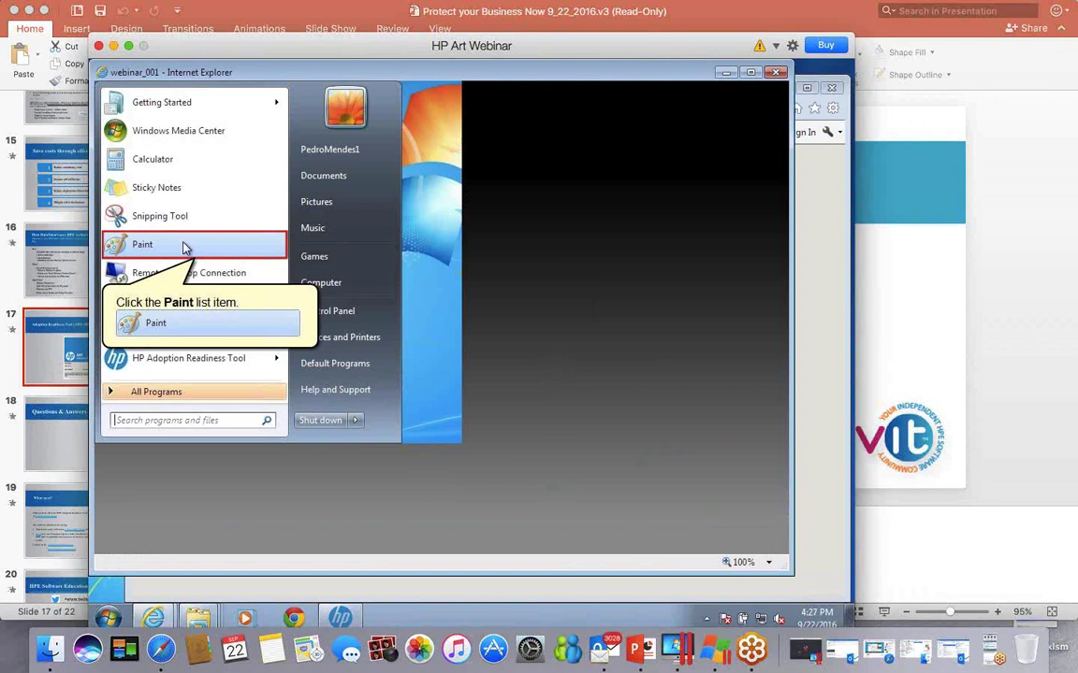
left_click(185, 247)
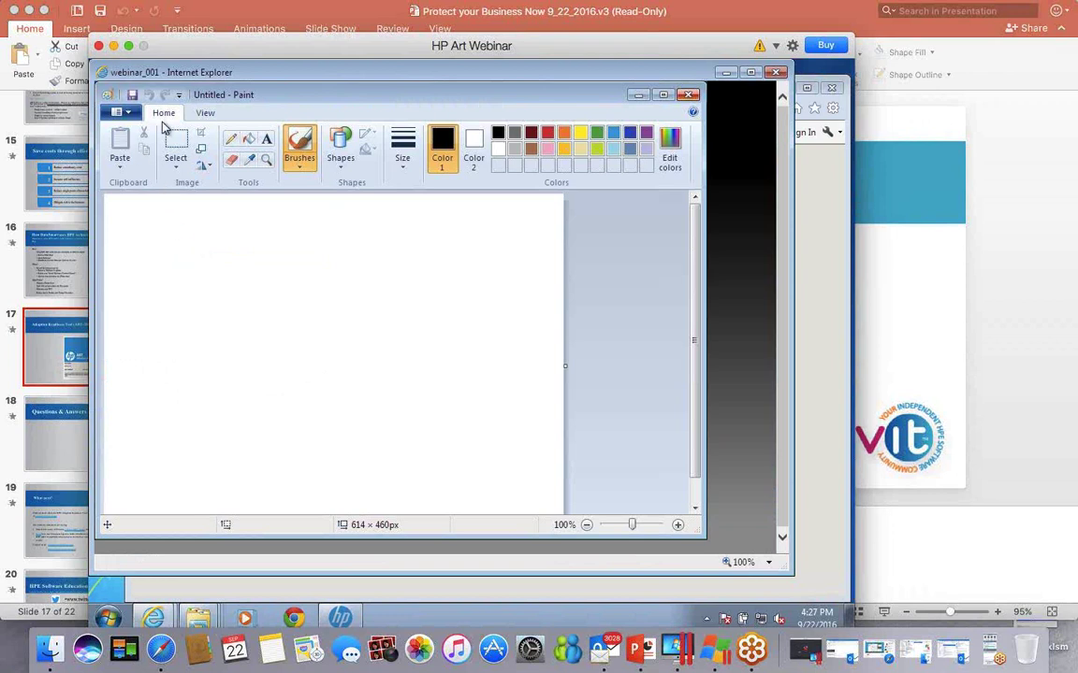
Attempt the Paint step, decline assistance, and close Paint to reach the 33% accuracy results.
left_click(203, 117)
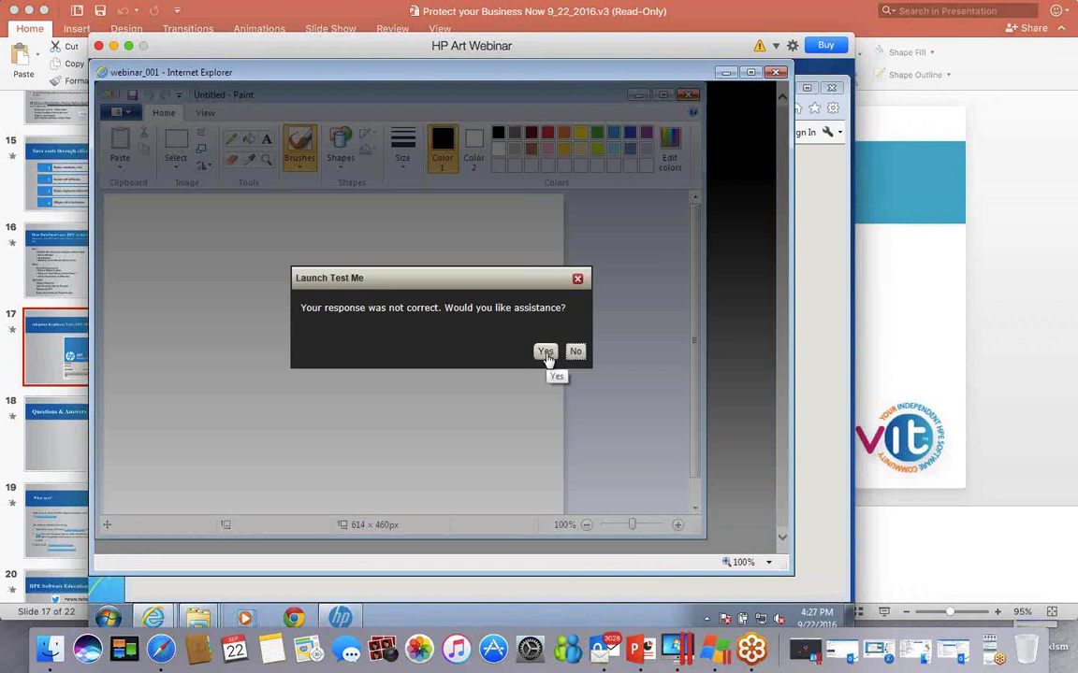
left_click(575, 353)
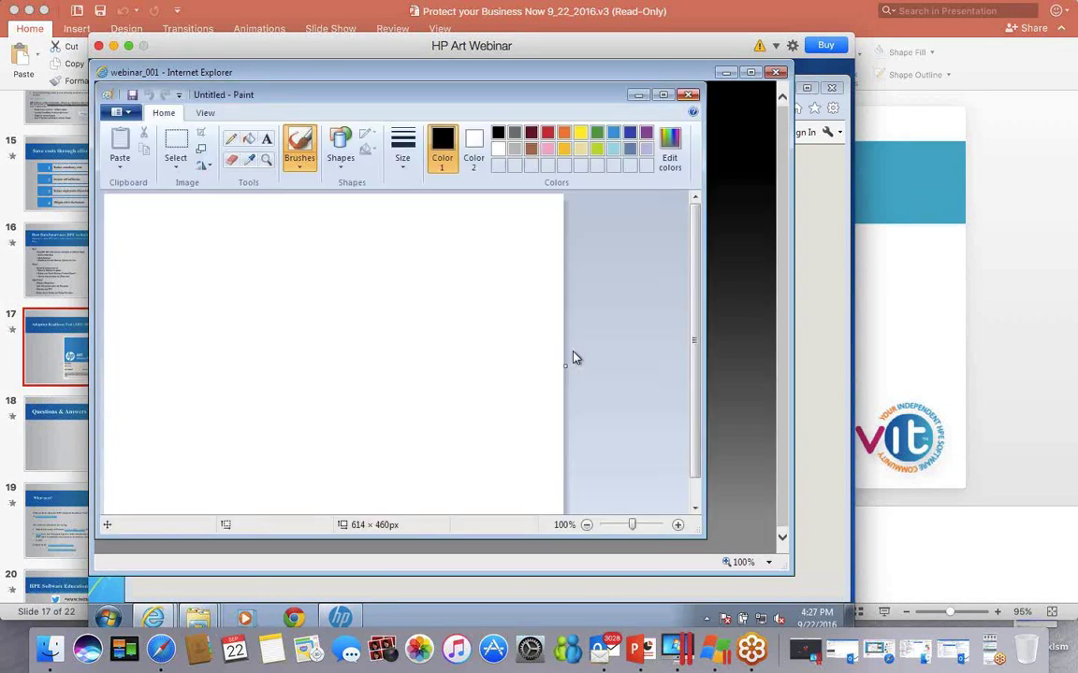
left_click(689, 95)
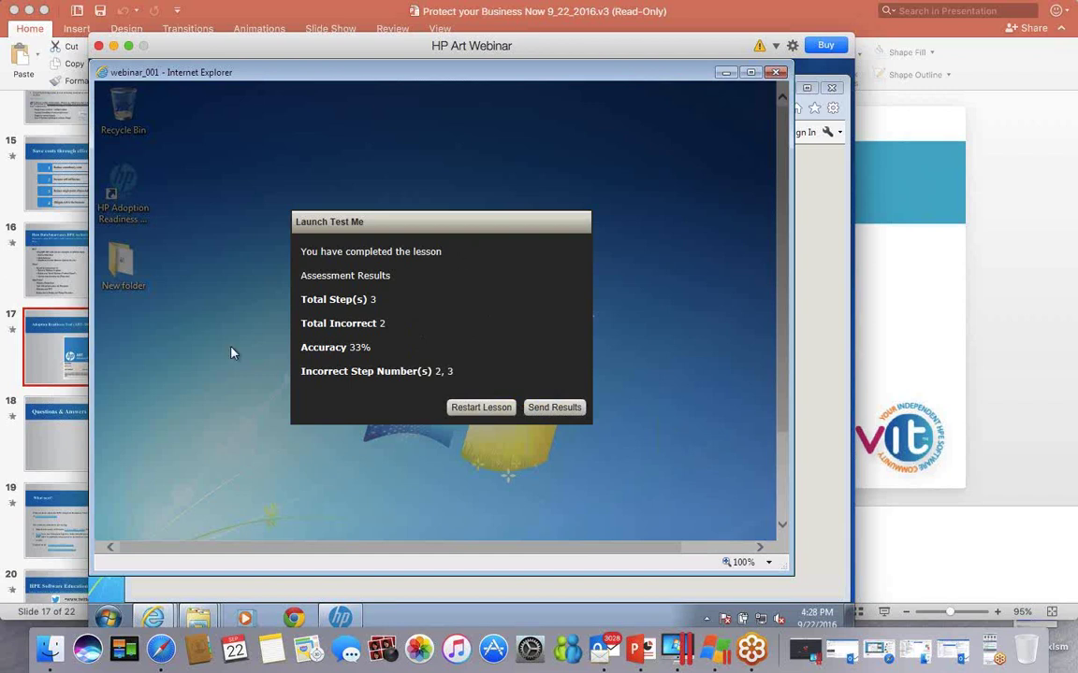
Send the results with blocked content allowed, dismiss the user-name prompt, and move the simulation window down.
left_click(539, 409)
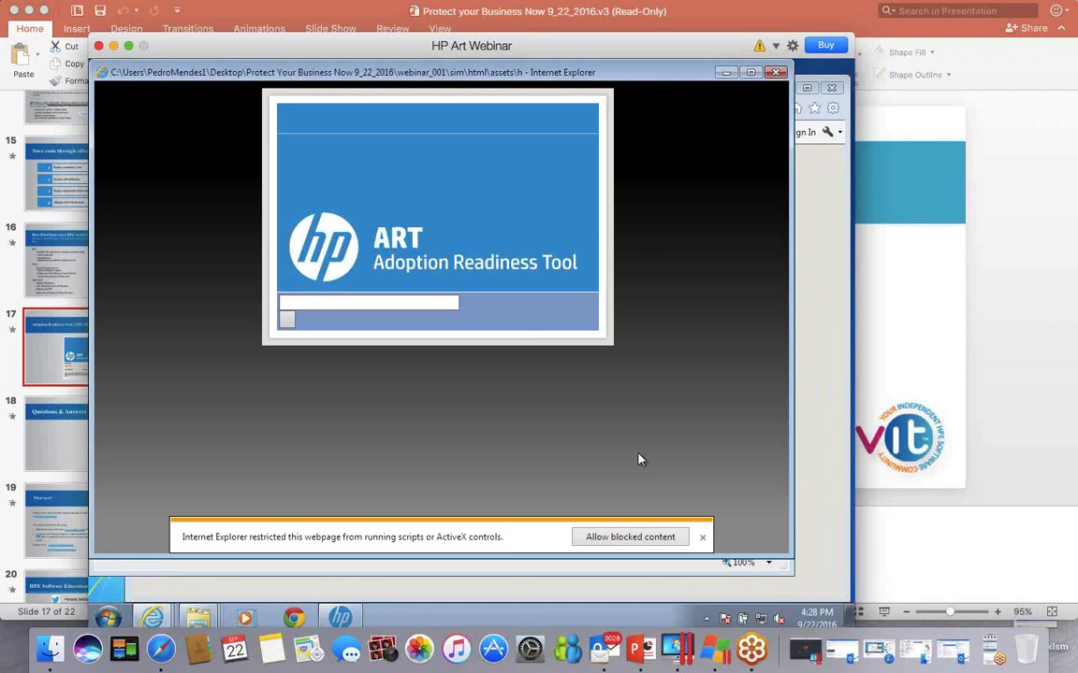
left_click(629, 537)
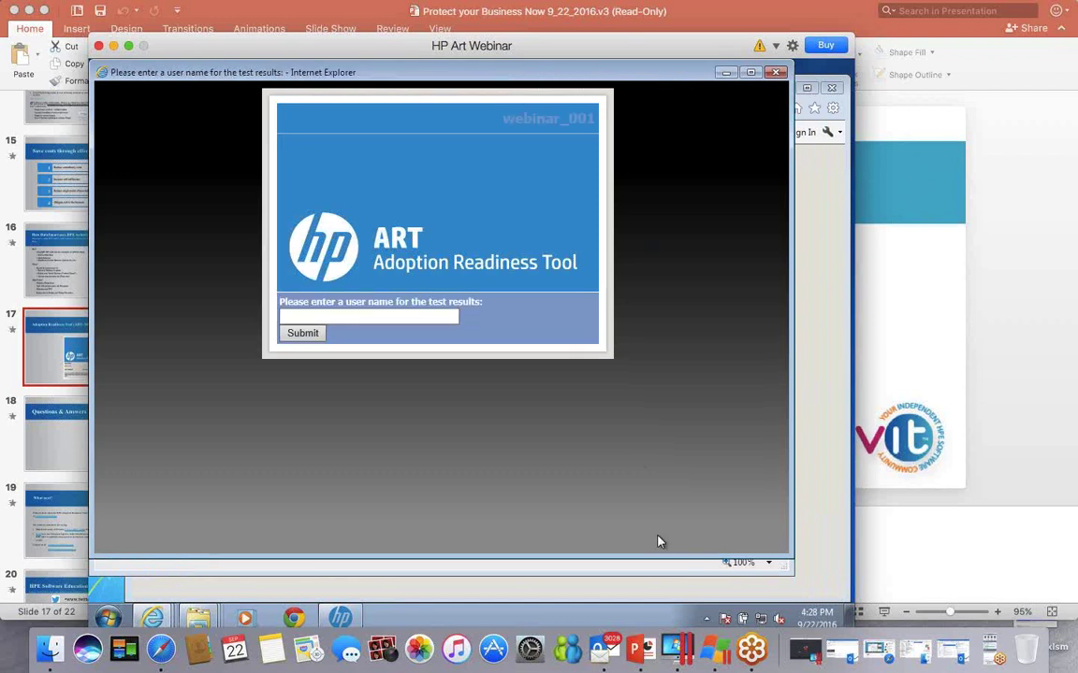
left_click(775, 72)
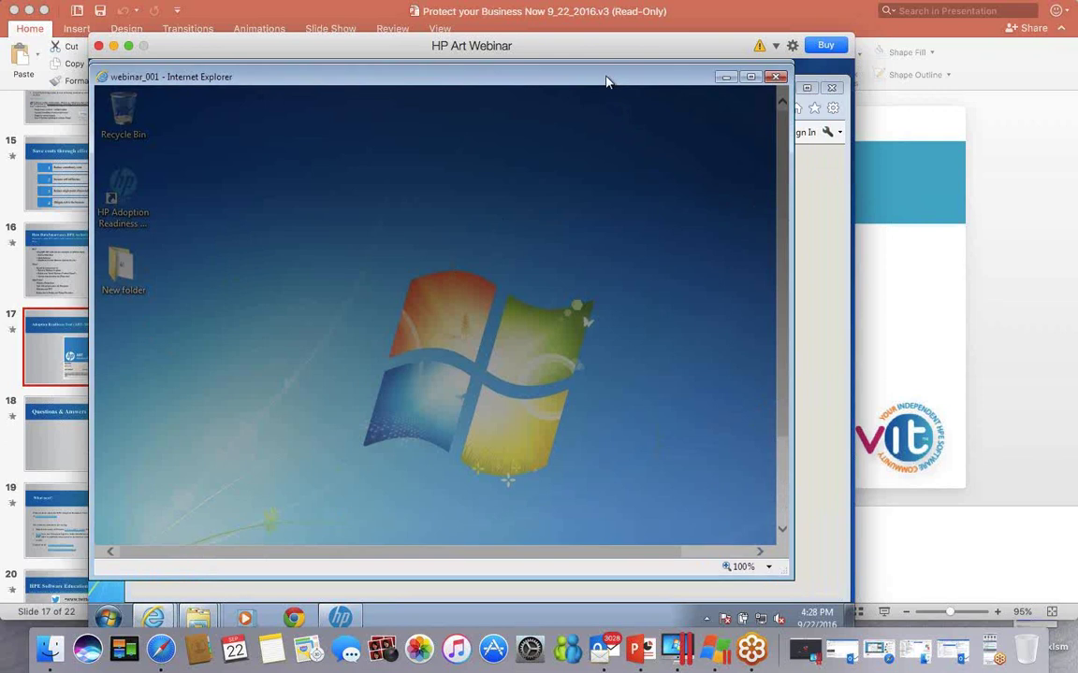
left_click_drag(606, 76, 609, 225)
Close the webinar_001 simulation and browser windows, then select sim_assessment in sim\html.
left_click(778, 221)
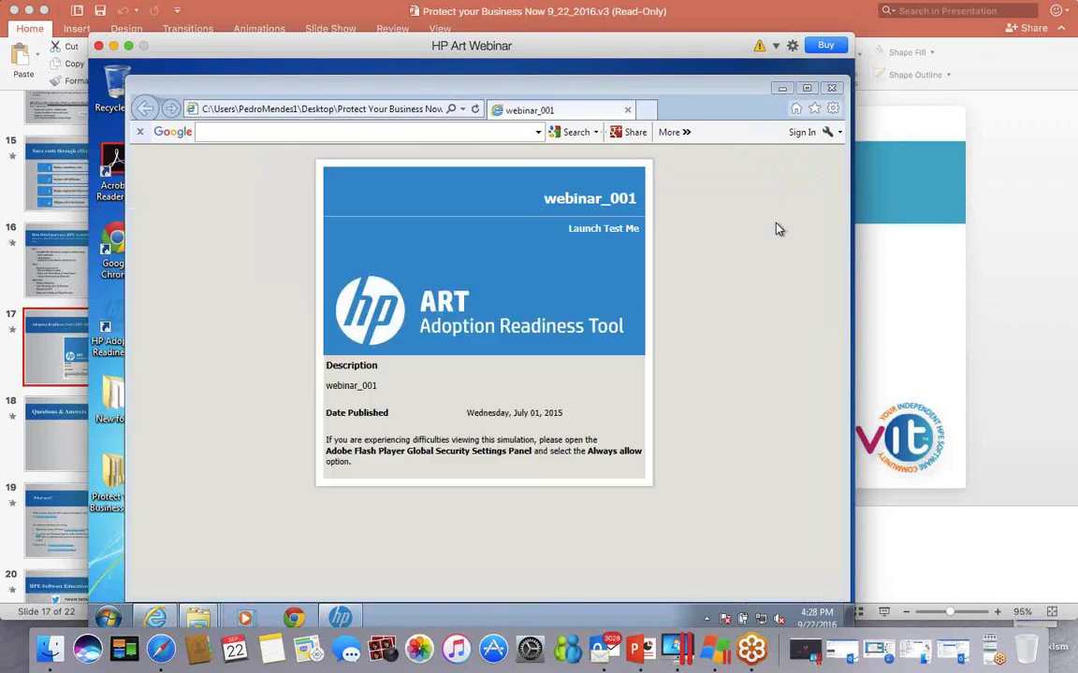
left_click(830, 91)
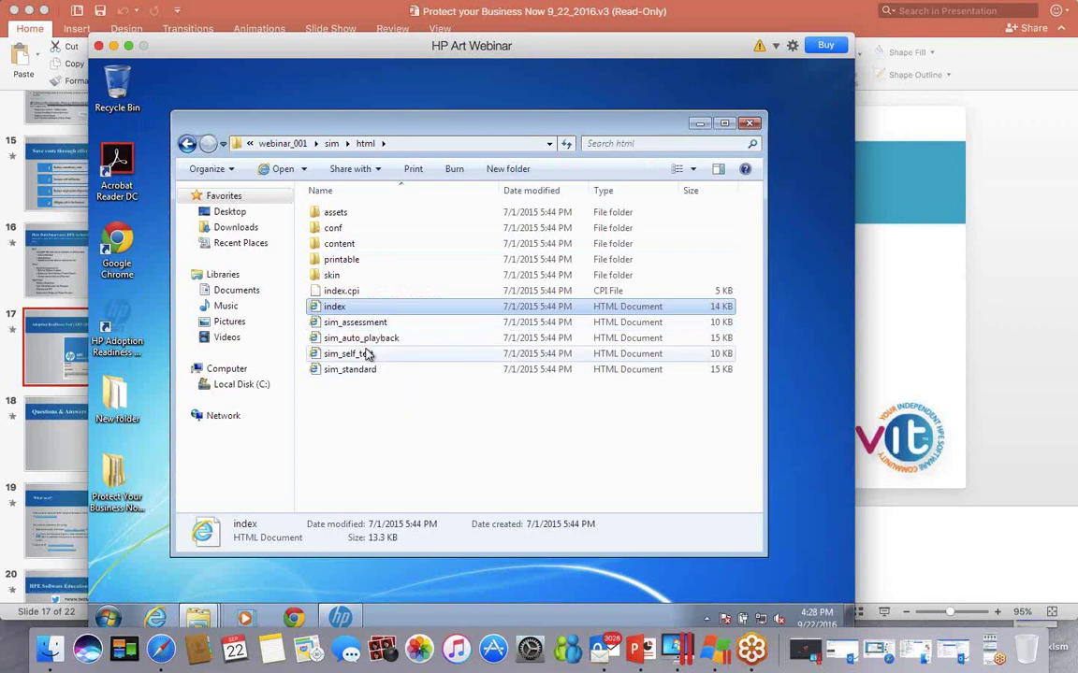
left_click(360, 326)
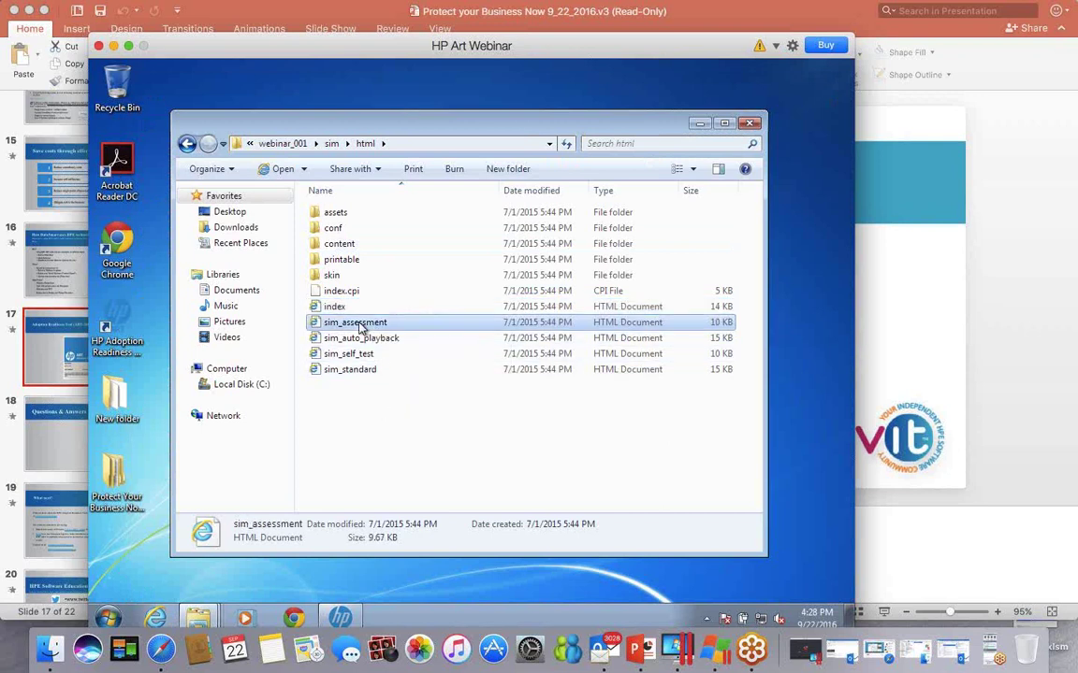
Run sim_assessment with scripts allowed, trigger and dismiss its incorrect-response message, then close it.
double_click(360, 325)
left_click(683, 583)
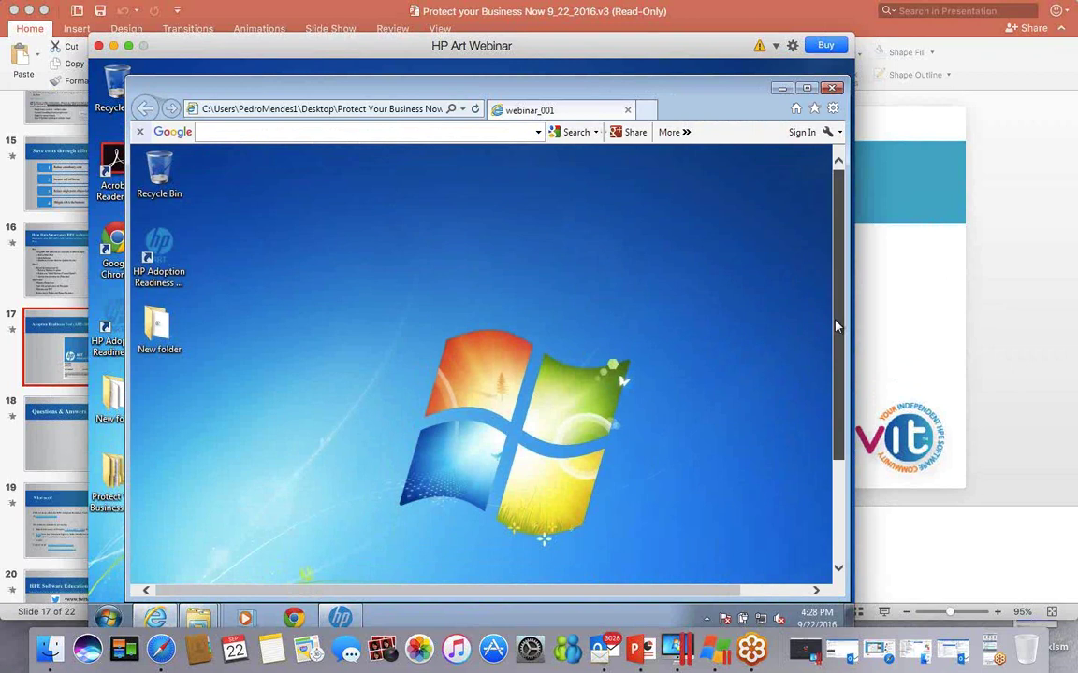
scroll(412, 523, "down", 3)
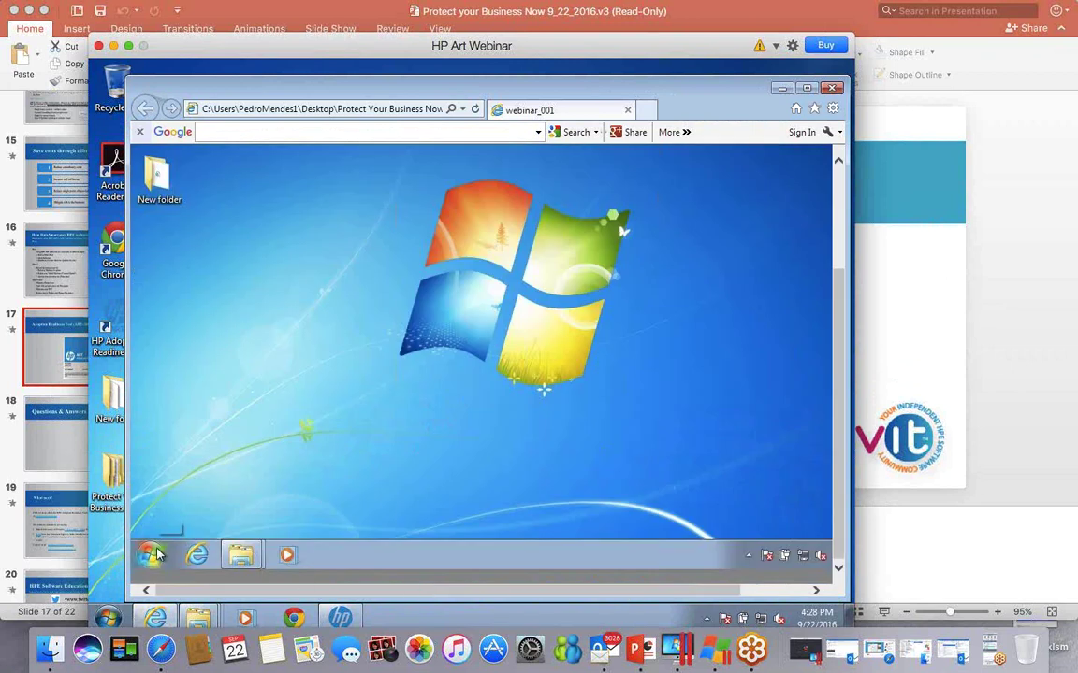
left_click(151, 555)
left_click(204, 337)
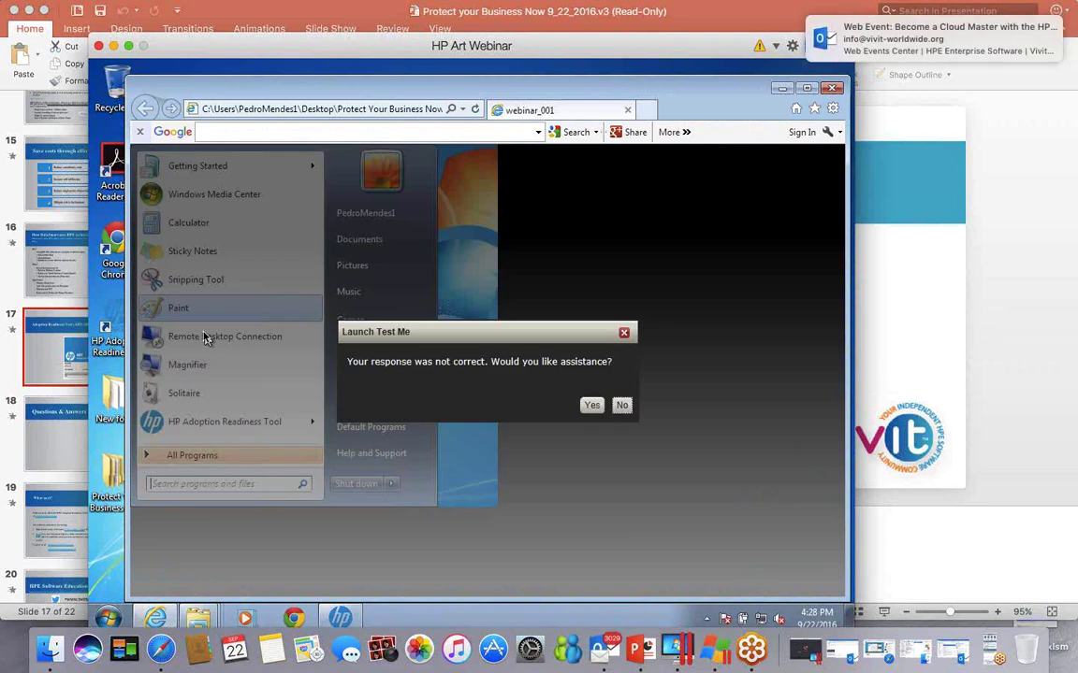
left_click(624, 335)
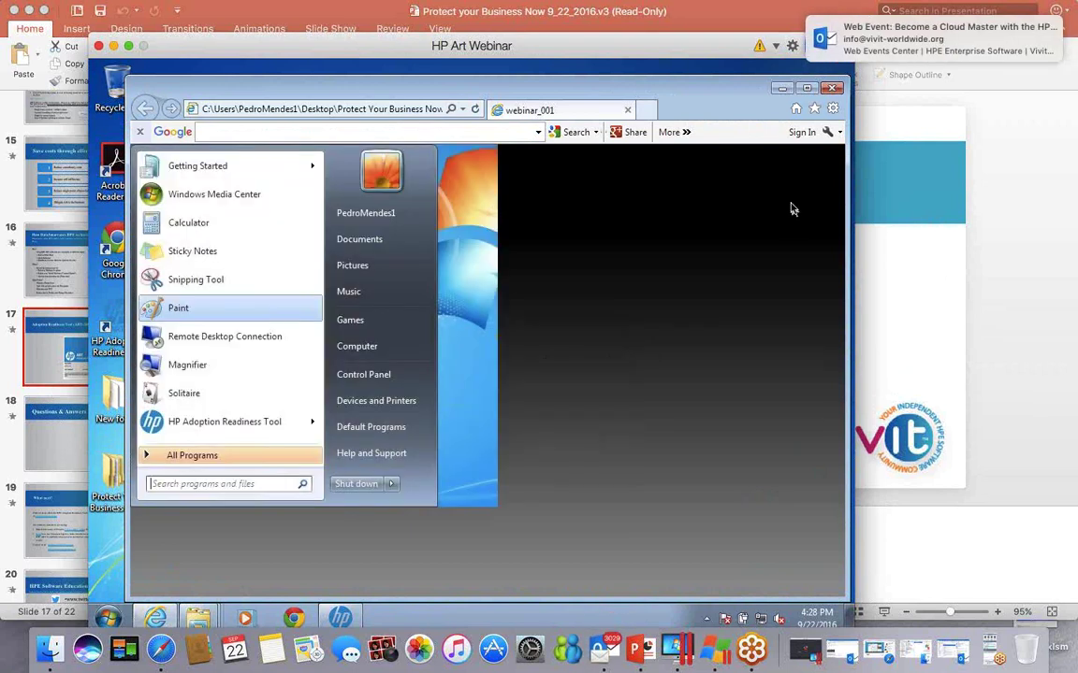
left_click(830, 92)
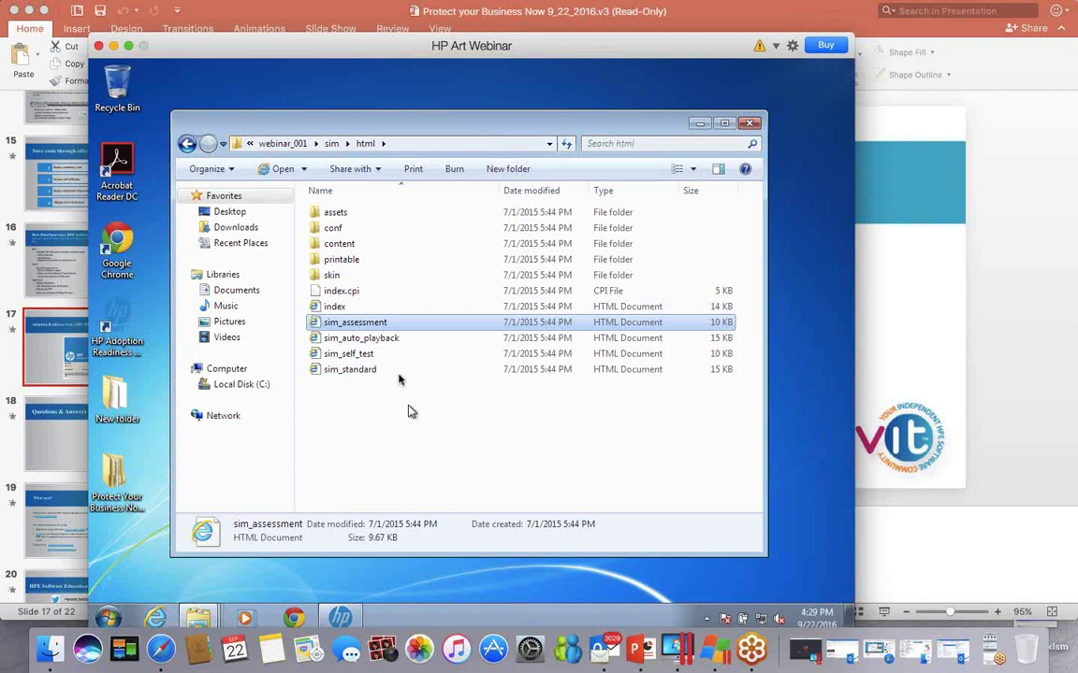
Open sim_standard in Internet Explorer with its blocked scripts allowed.
double_click(369, 371)
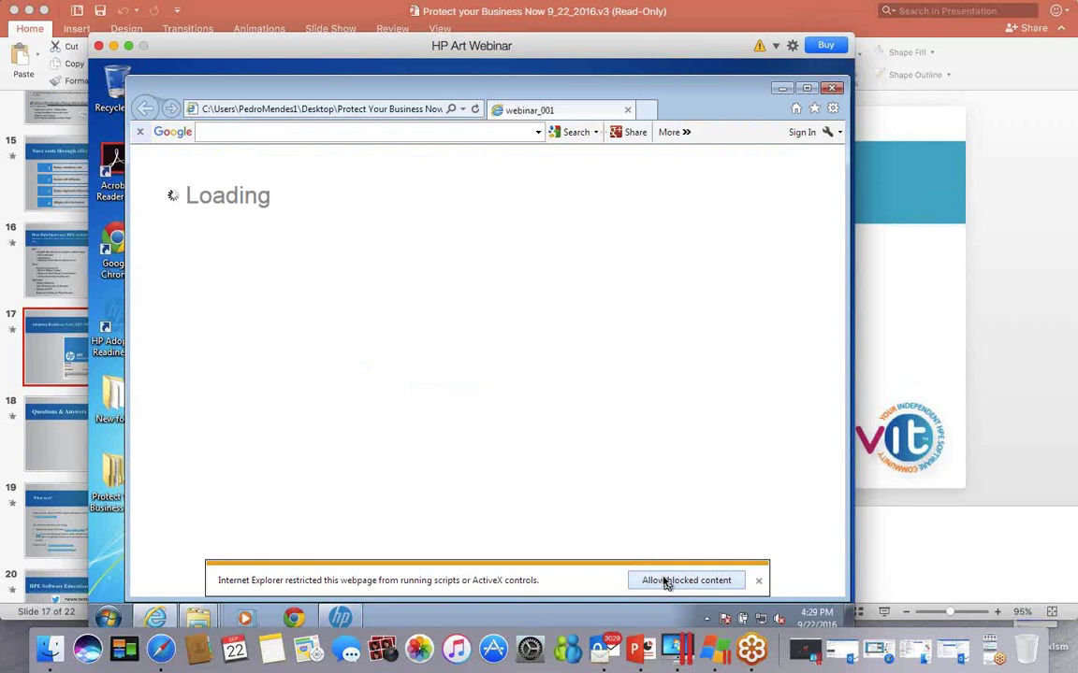
left_click(666, 580)
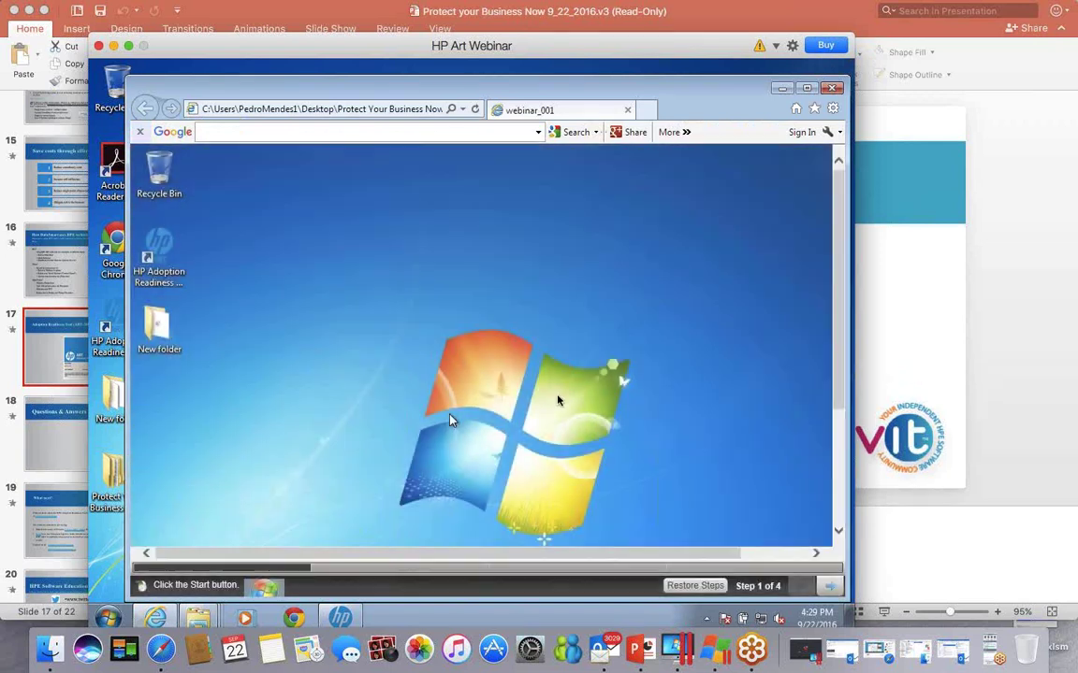
scroll(560, 463, "down", 3)
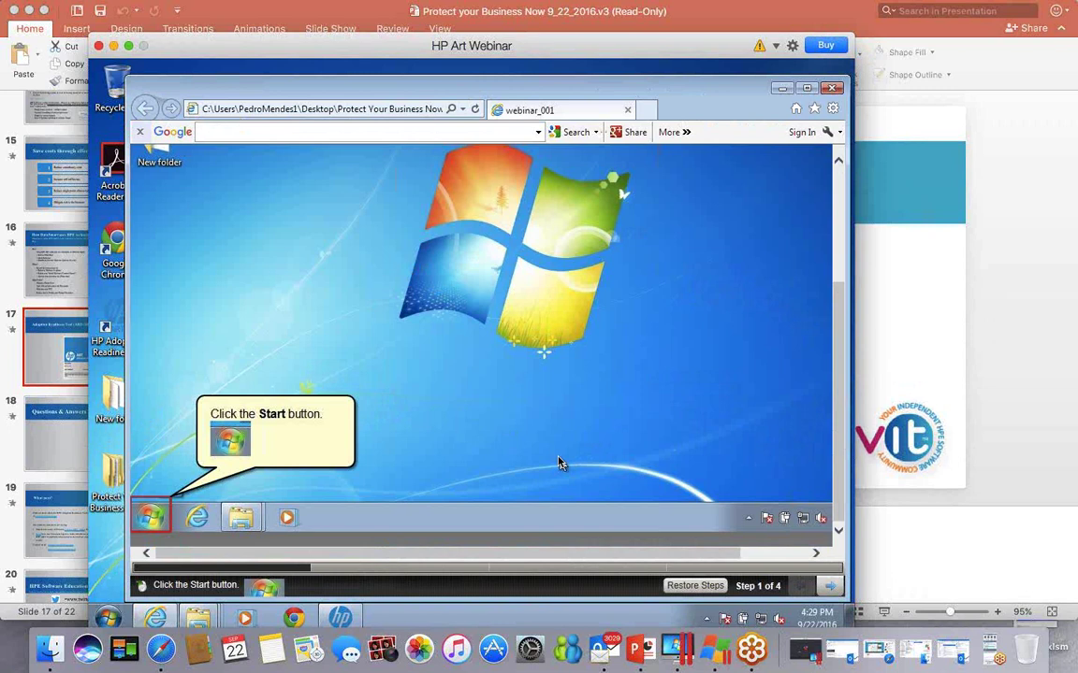
Complete the Try Me steps (Start, Paint, Close), end the lesson, and close the tab.
left_click(152, 516)
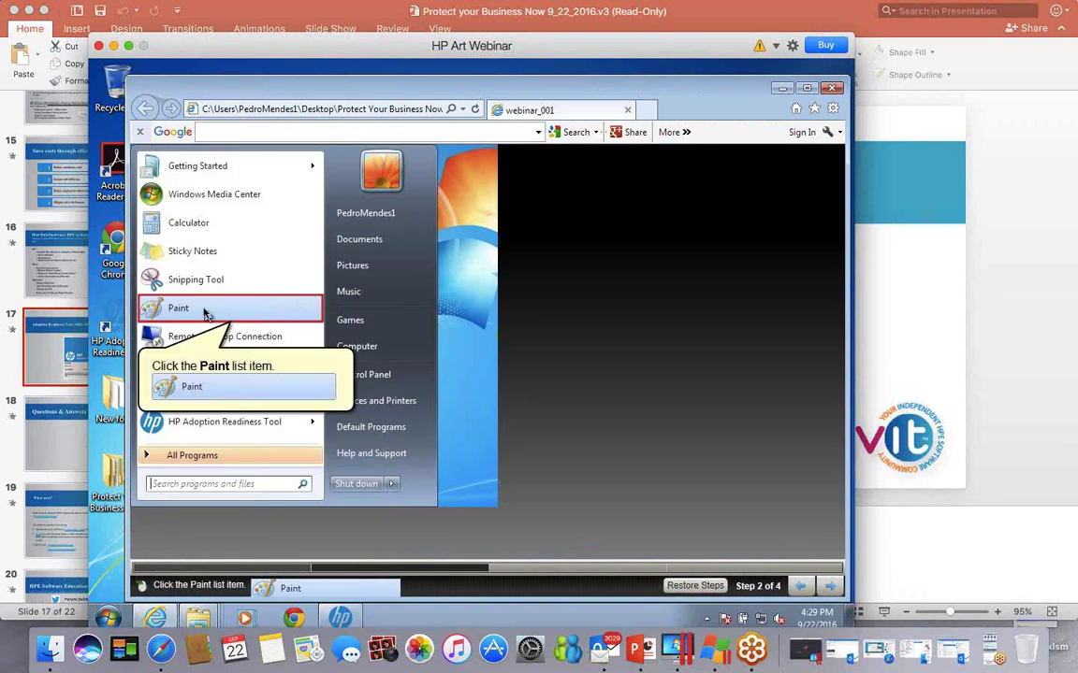
left_click(206, 314)
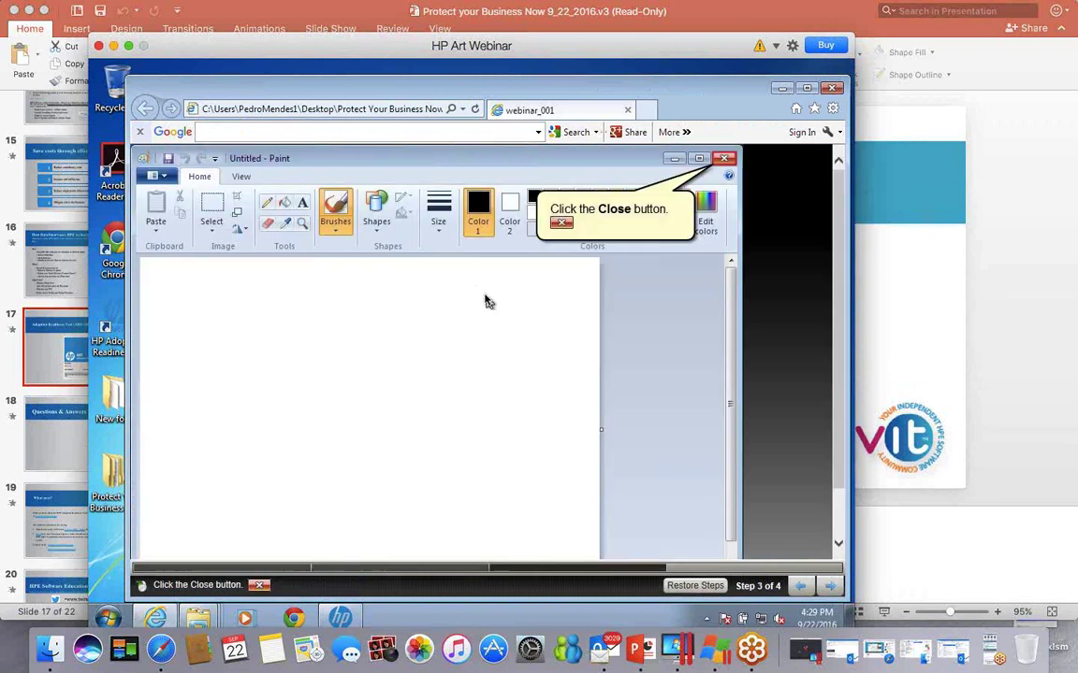
left_click(722, 161)
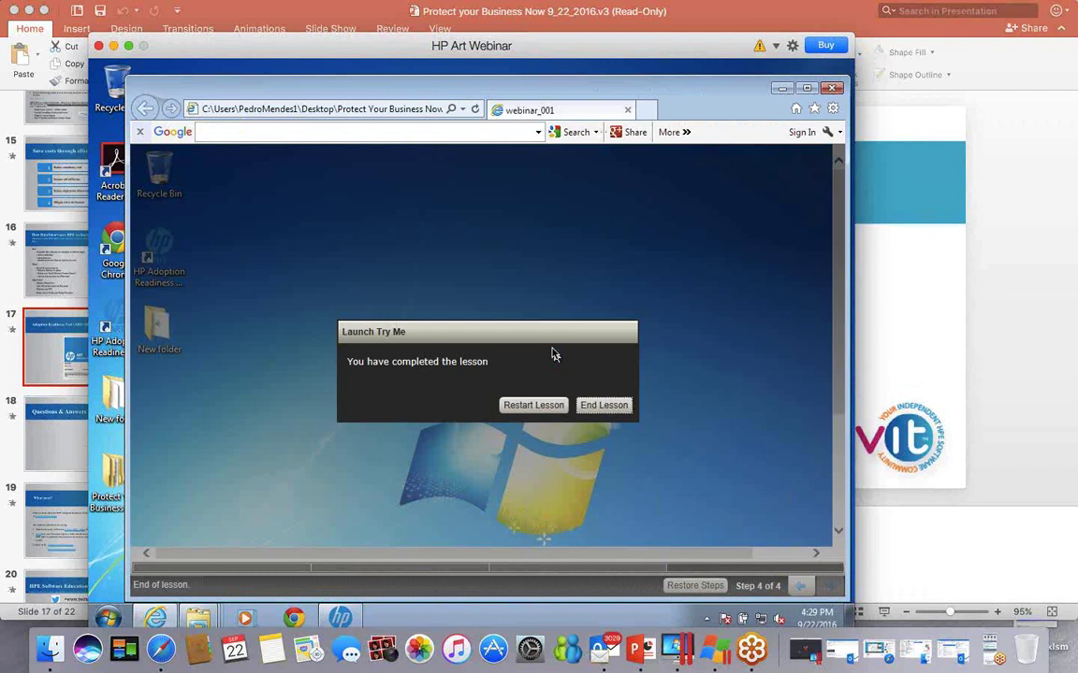
left_click(603, 408)
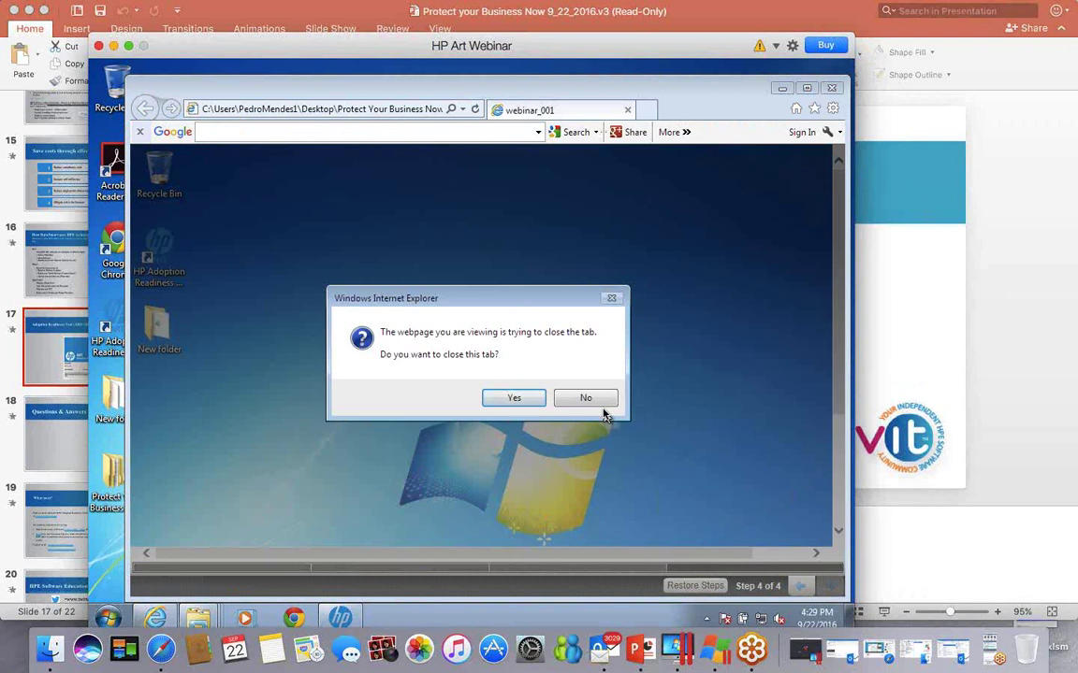
left_click(514, 400)
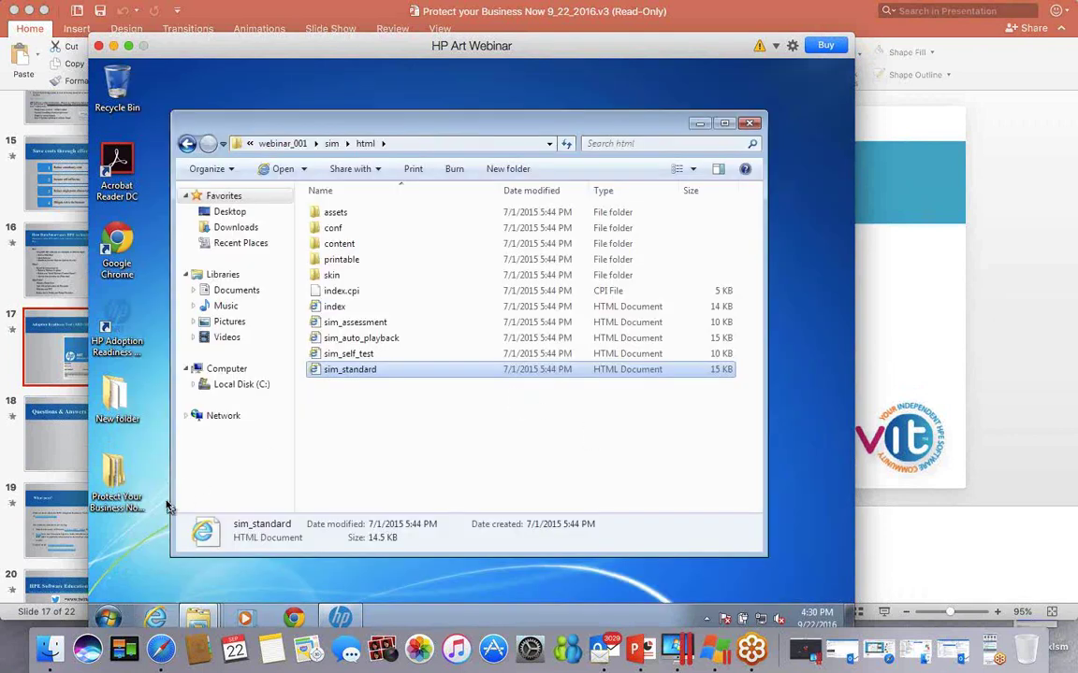
Restore the WEBINAR.udc editor window from the taskbar.
left_click(343, 618)
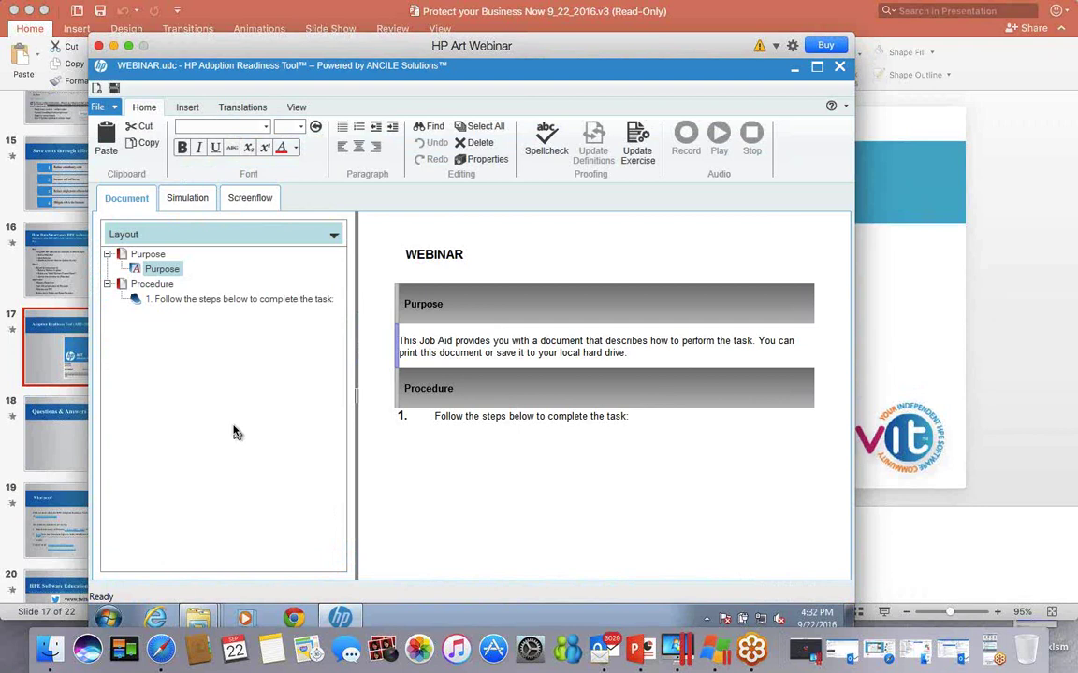
Minimize the ART and HP Art Webinar VM windows, then present from slide 17 to Questions & Answers.
left_click(794, 67)
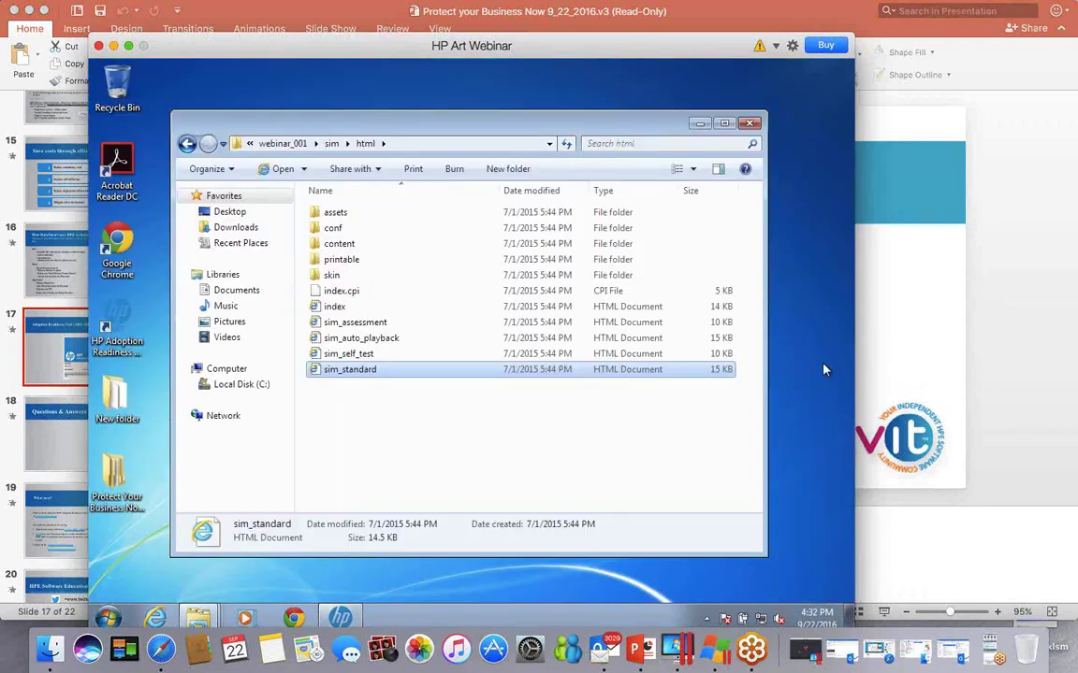
left_click(113, 46)
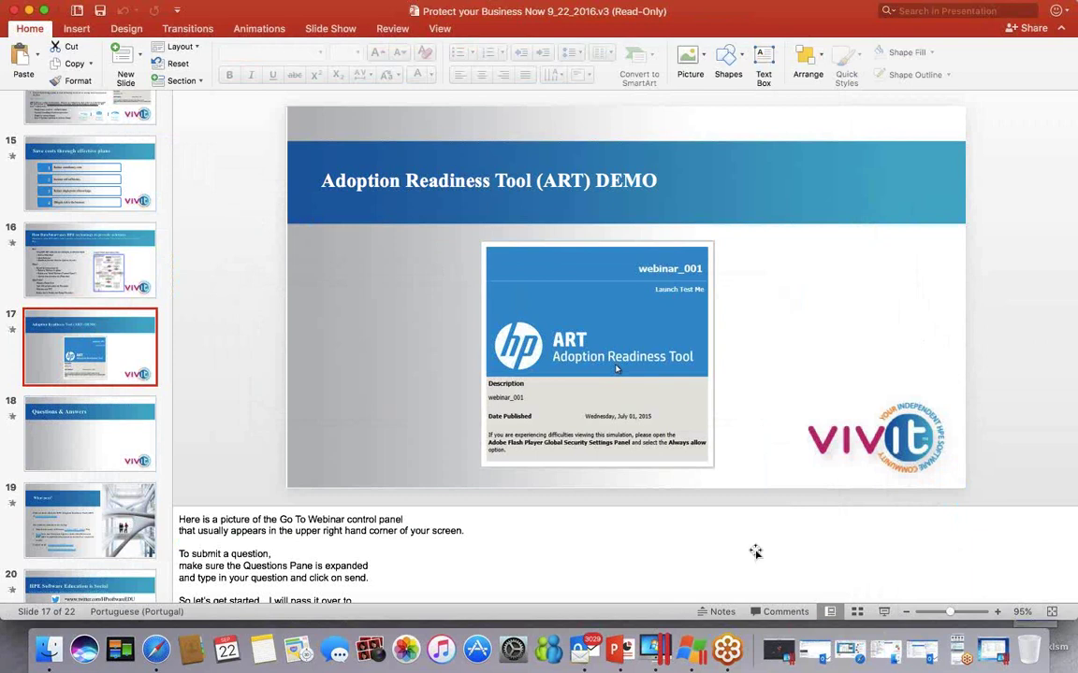
left_click(884, 611)
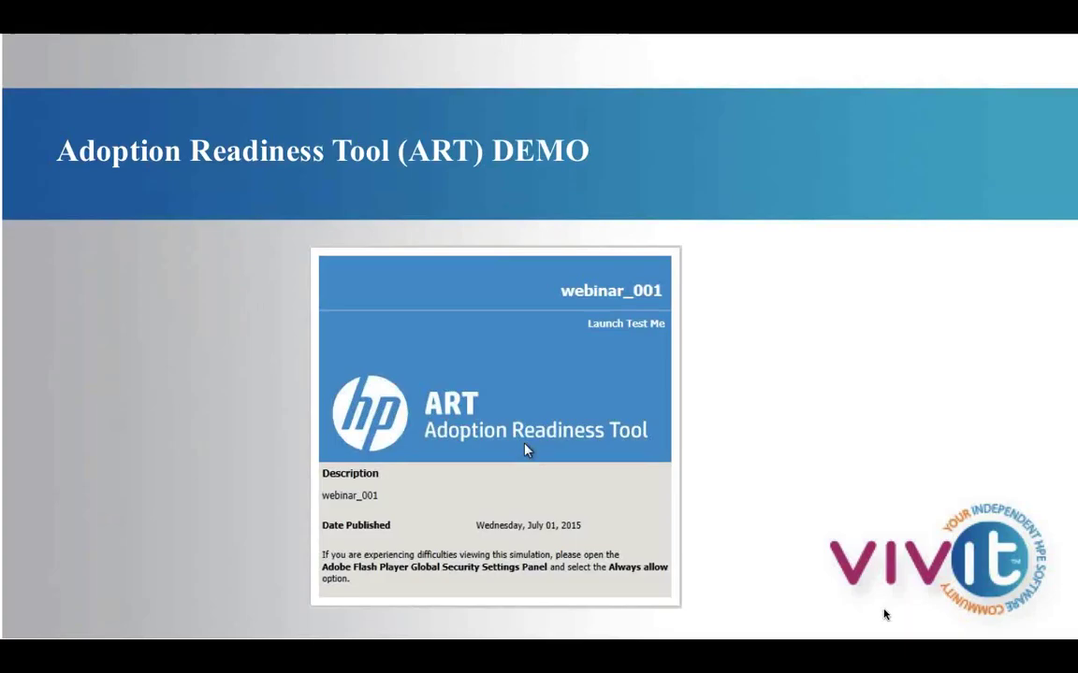
left_click(884, 614)
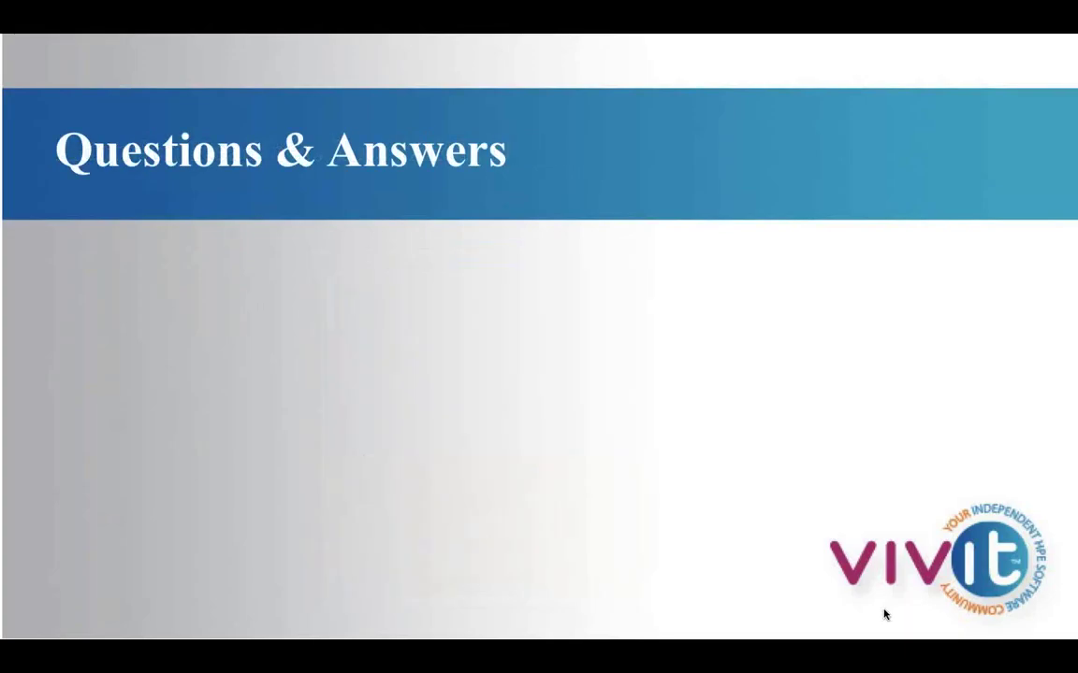